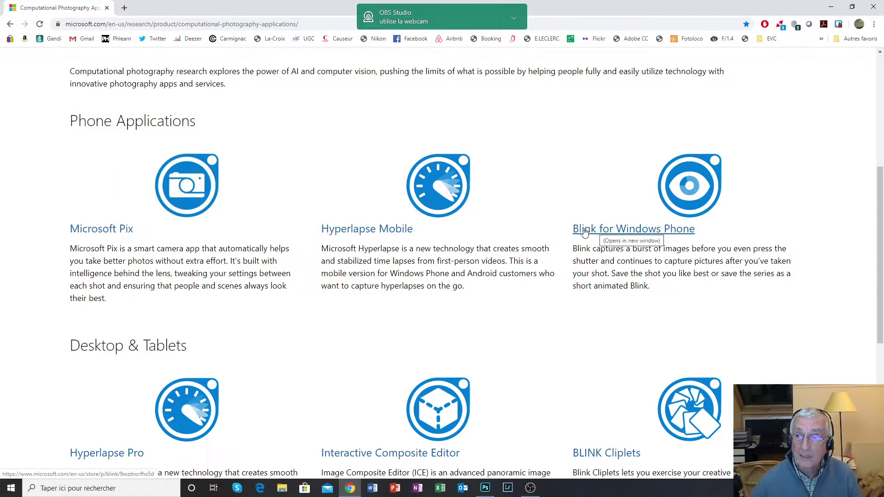
- Open the Image Composite Editor page from Microsoft's Computational Photography applications and review its description
scroll(874, 202, down, 2)
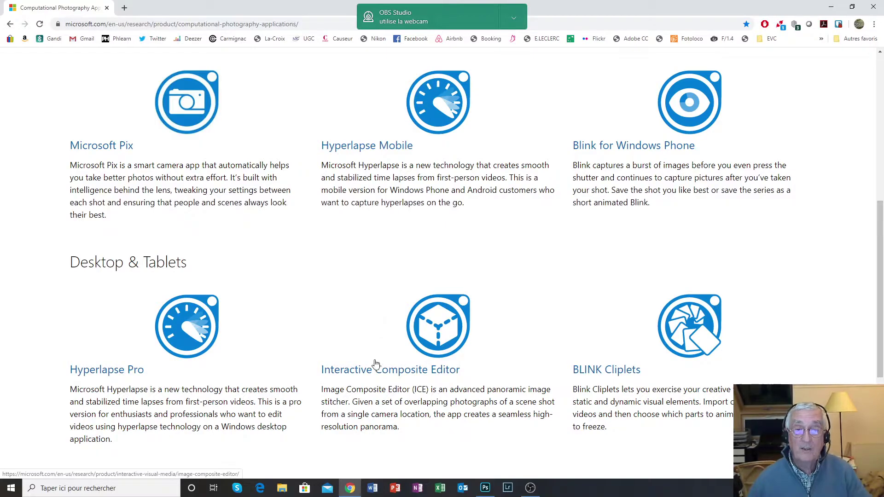
click(394, 371)
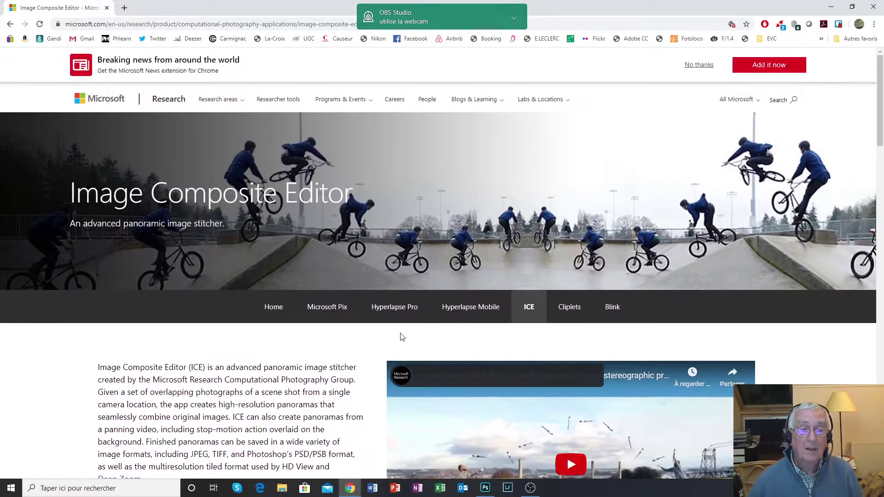
scroll(186, 310, down, 7)
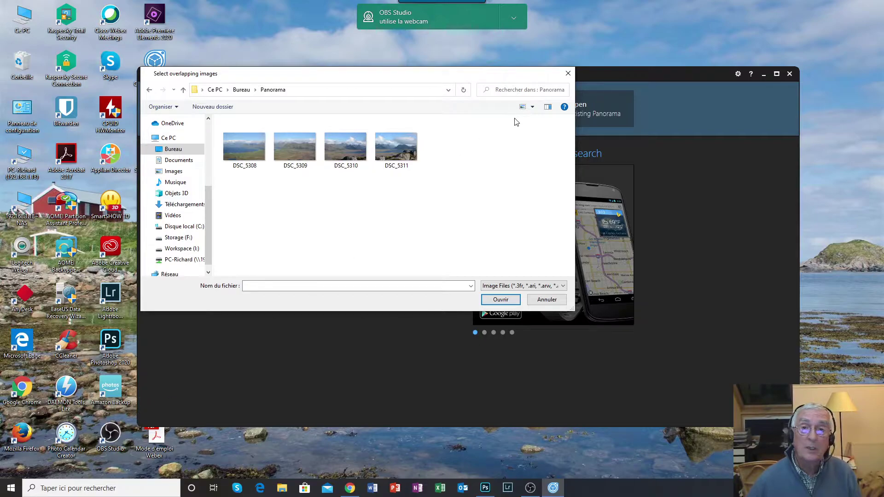
- Dismiss the overlapping-images selection dialog and move the Image Composite Editor window aside to uncover the desktop folders
drag(441, 77, 544, 157)
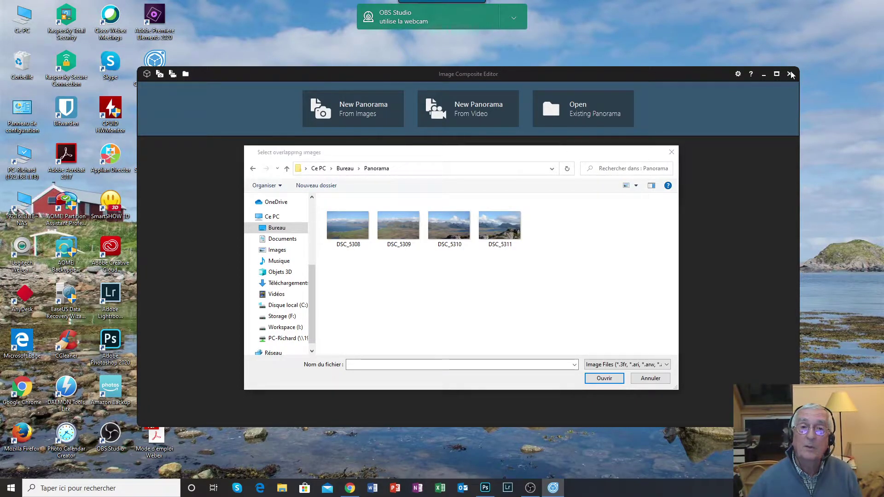
click(671, 152)
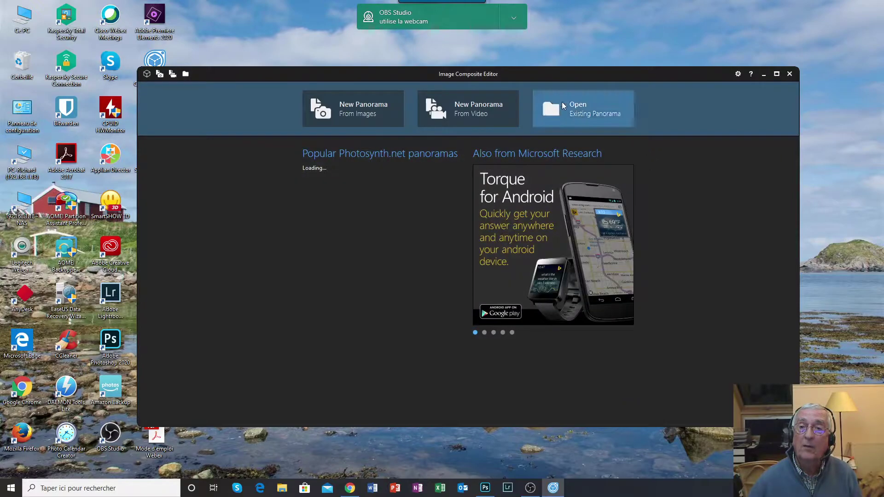
drag(511, 73, 591, 73)
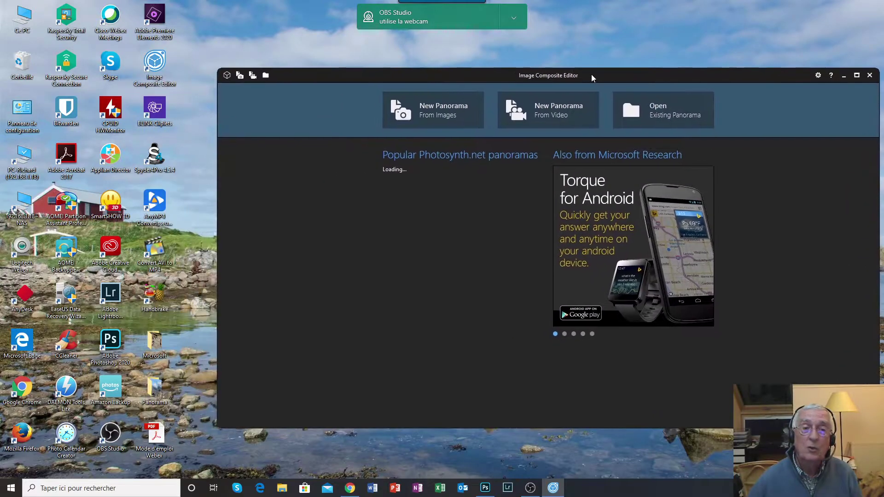
- Open the Panorama folder on the desktop and view the source photos from DSC_5308 through DSC_5311
double_click(155, 392)
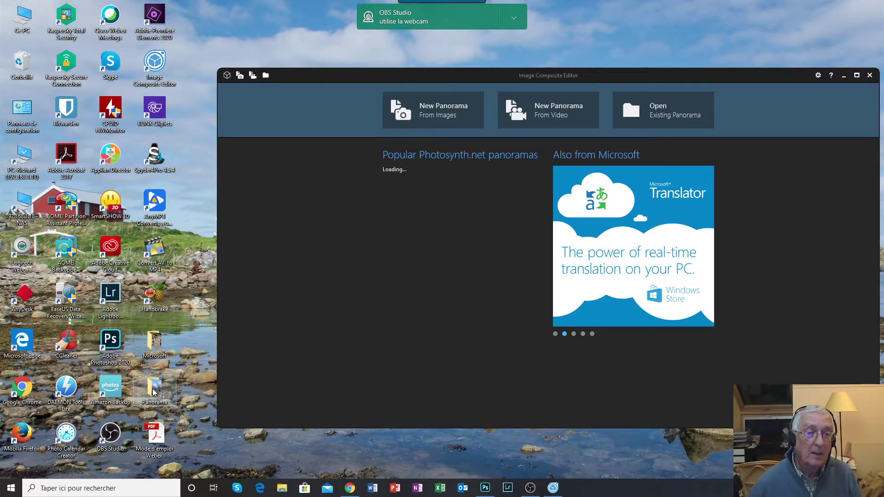
click(178, 222)
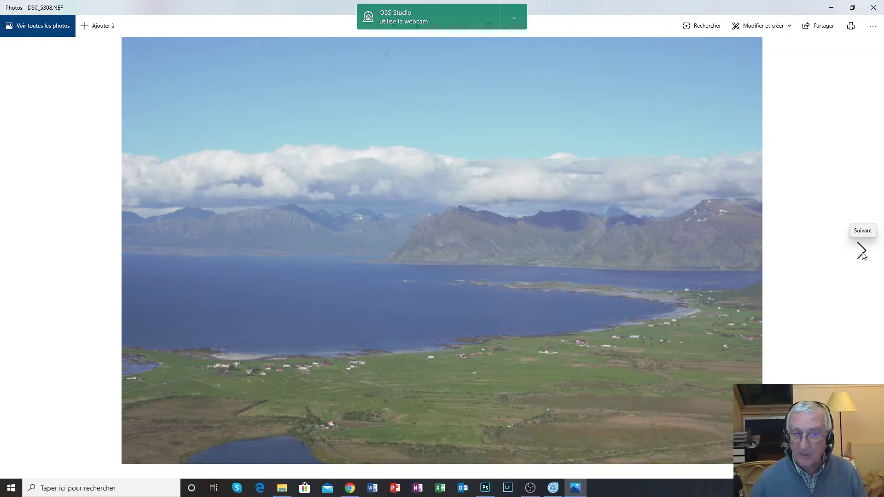
click(861, 253)
click(861, 253)
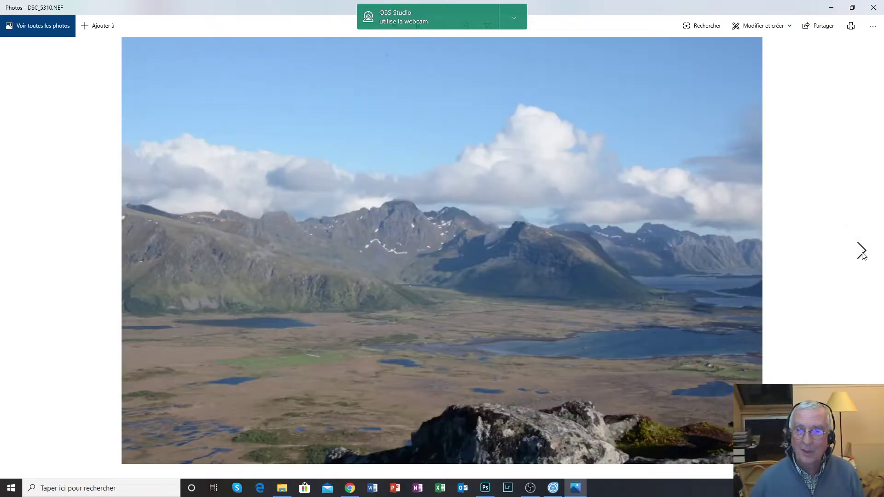
click(861, 253)
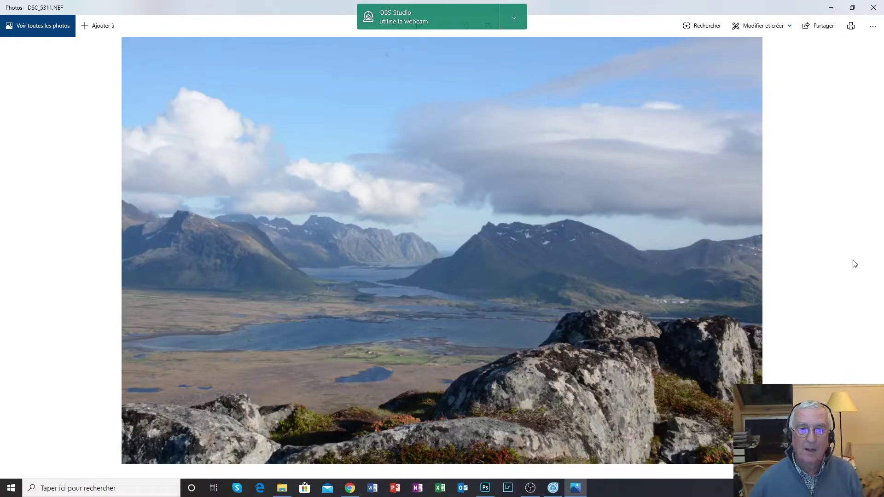
click(873, 8)
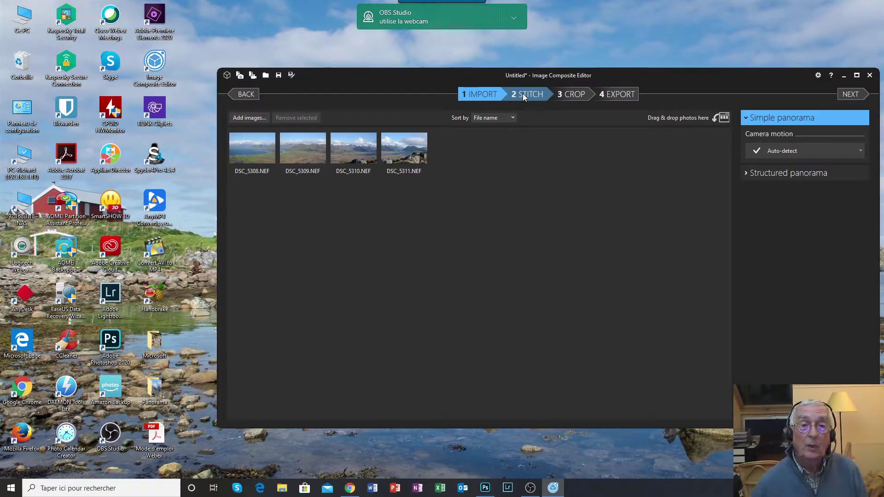
- Stitch the four imported photos and crop the uneven borders to a panorama of about 18009 × 3704 pixels
click(523, 94)
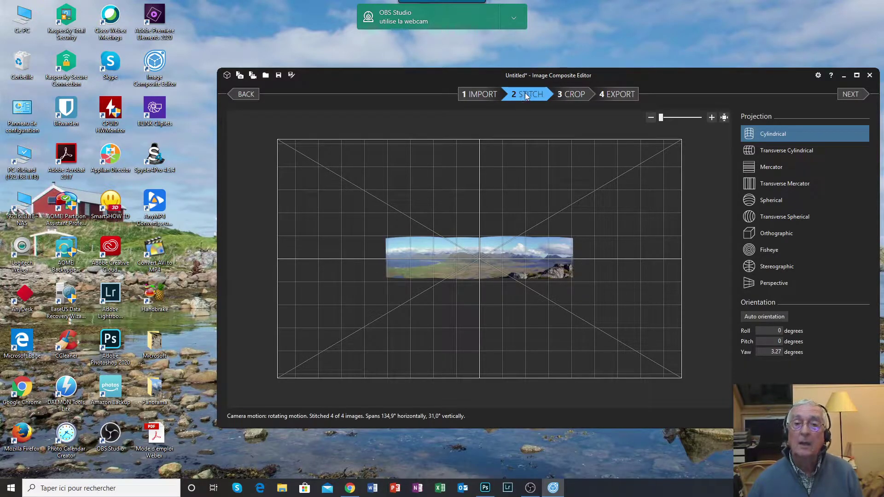
click(574, 96)
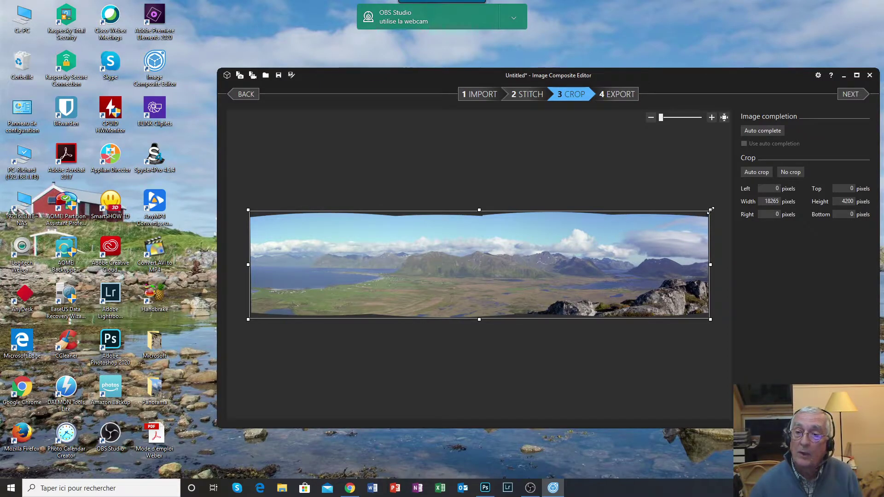
drag(711, 210, 708, 216)
drag(708, 319, 707, 316)
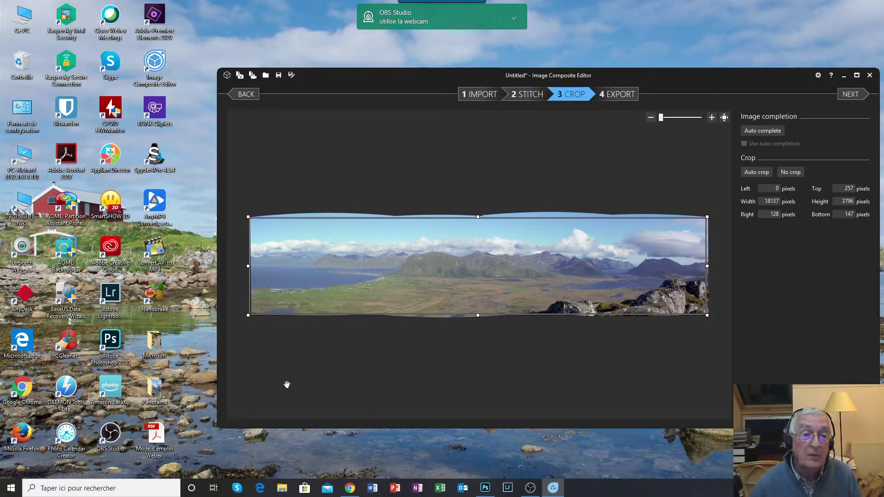
drag(249, 316, 252, 313)
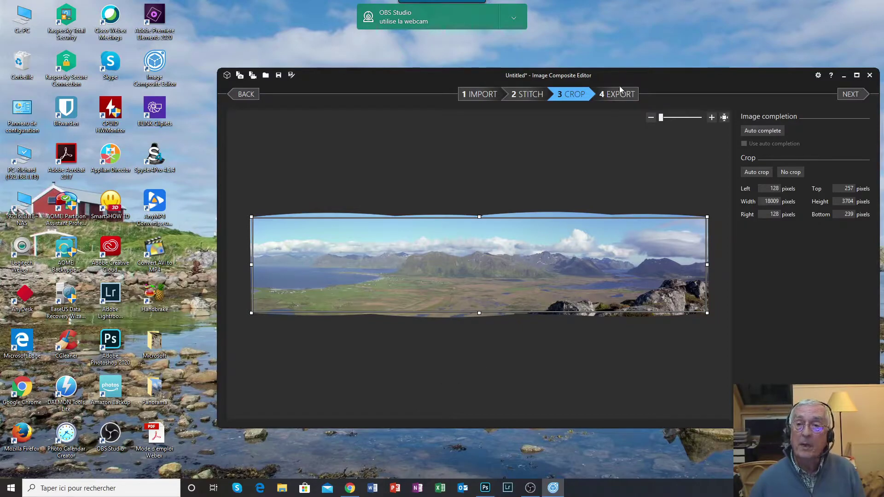
- Export the cropped panorama at 100% scale as a High quality JPEG named DSC_5308_stitch in the Panorama folder
click(619, 95)
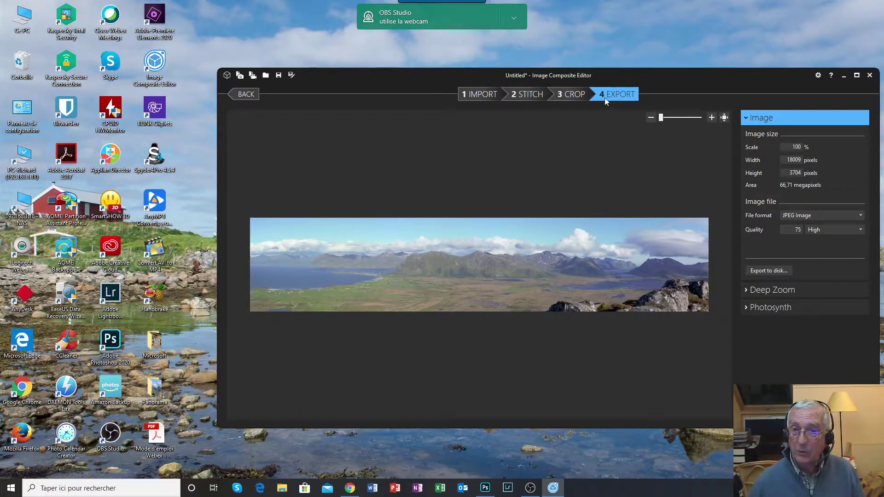
click(762, 272)
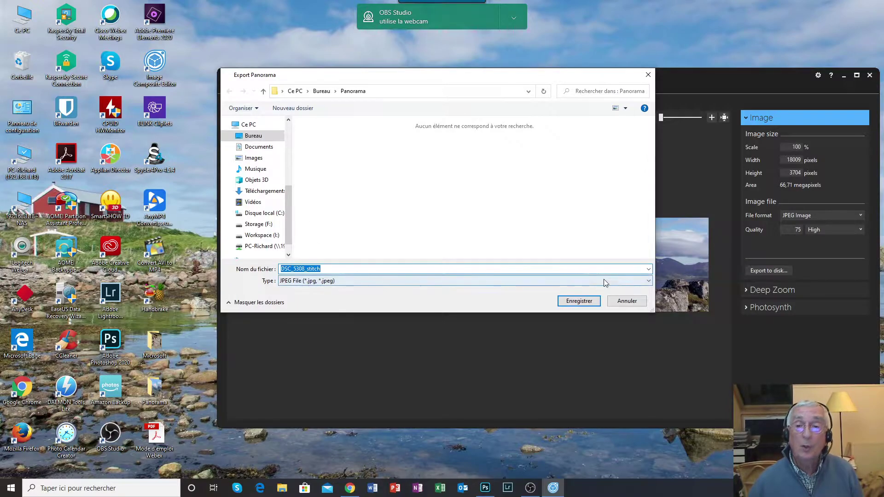
click(579, 303)
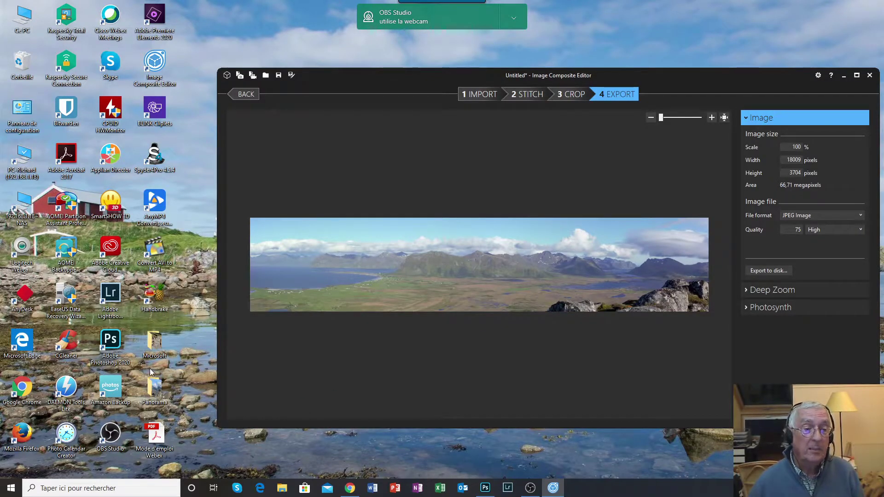
- Open the exported DSC_5308_stitch image from the Panorama folder and inspect its detail up close
double_click(155, 391)
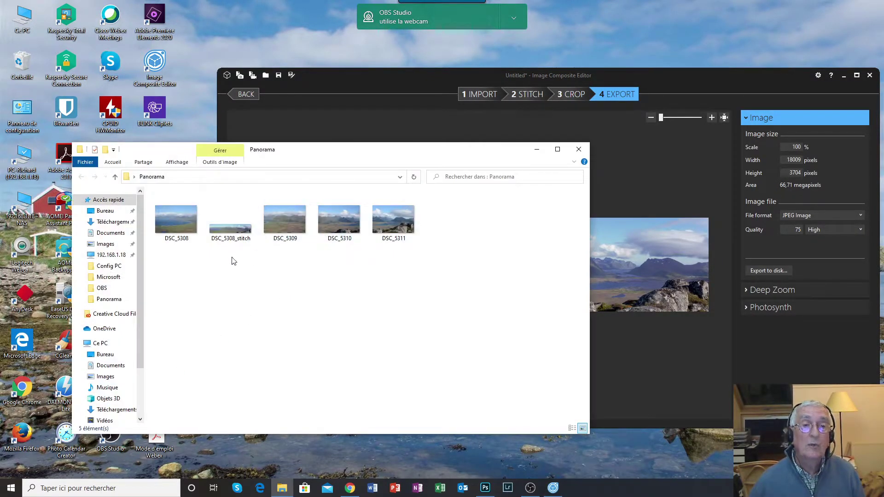
double_click(234, 228)
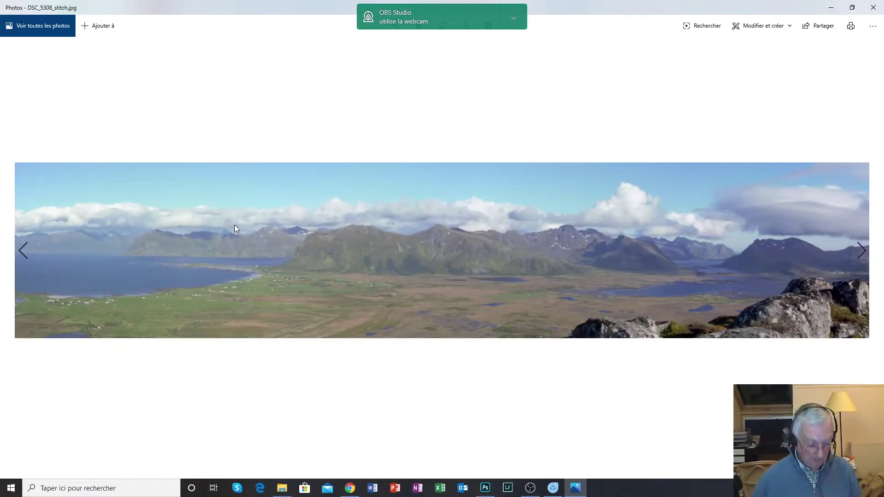
scroll(235, 229, up, 4)
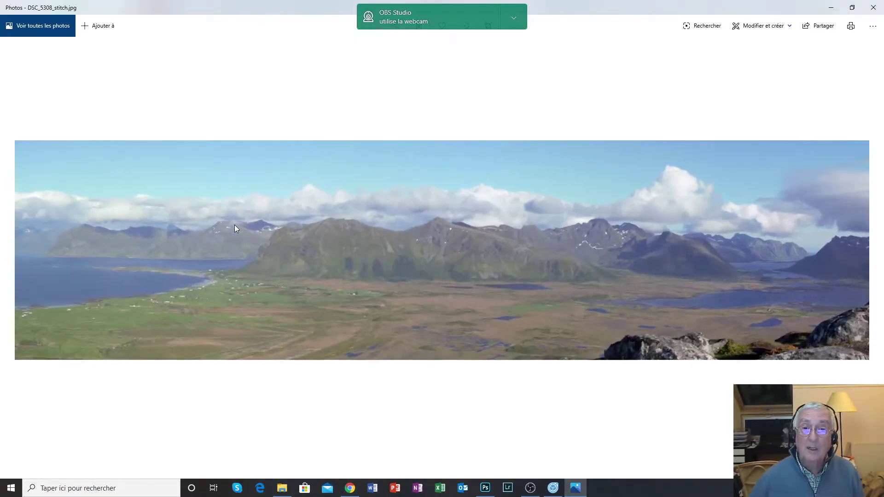
scroll(234, 226, up, 2)
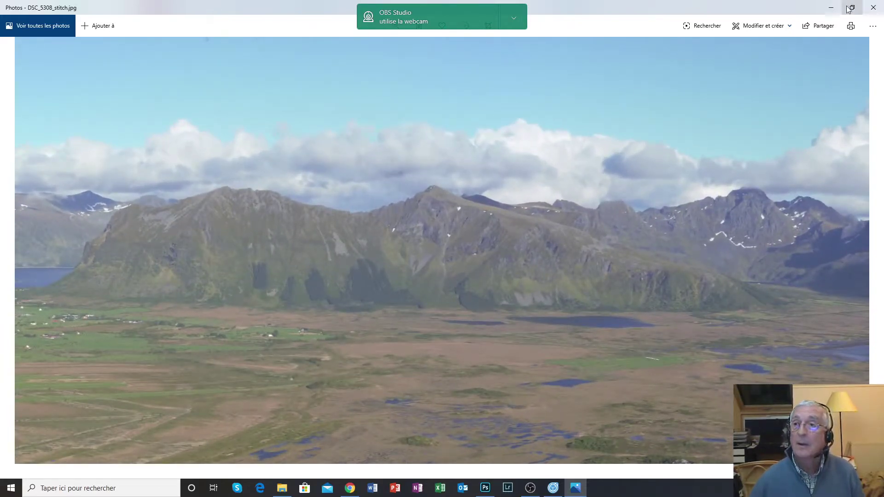
click(874, 8)
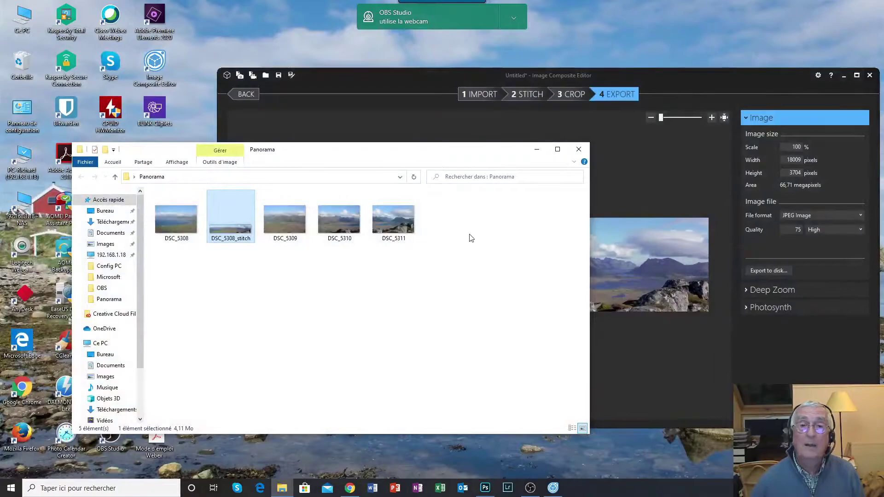
- Close the Panorama folder and exit Image Composite Editor
click(579, 151)
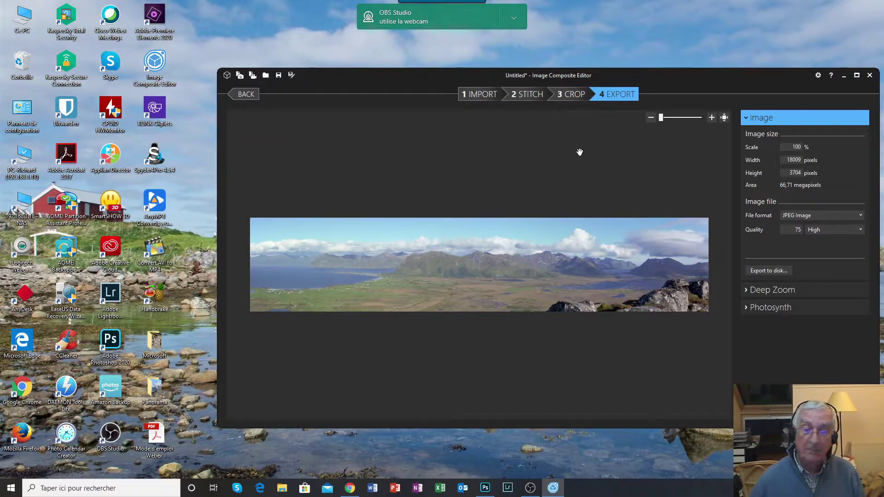
click(869, 76)
click(544, 261)
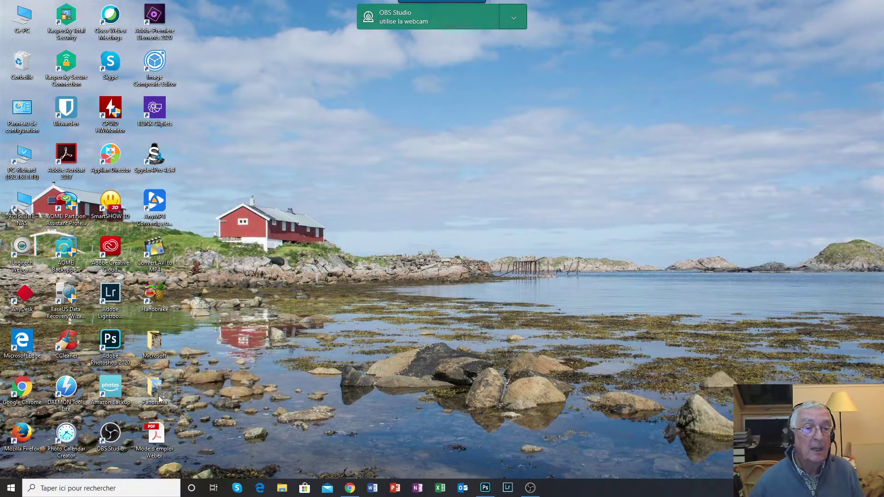
- Play the video DSC_6160 from the Microsoft folder on the desktop and close the player
double_click(156, 344)
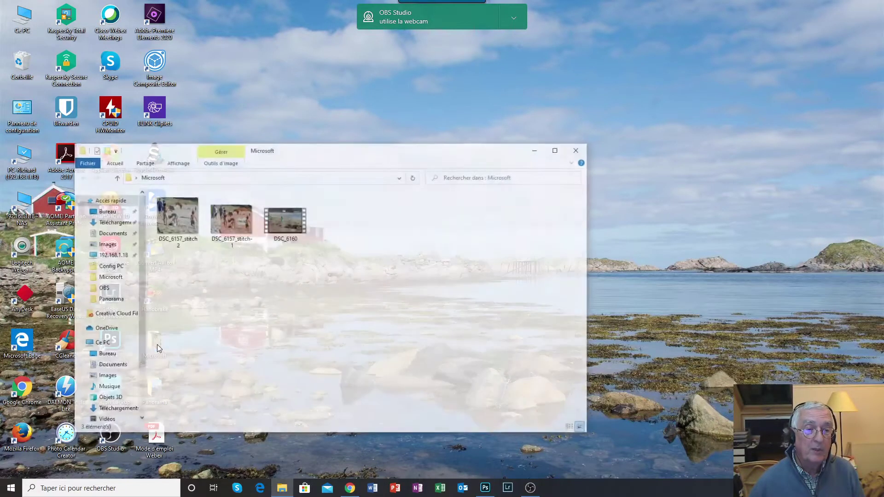
click(286, 218)
double_click(286, 217)
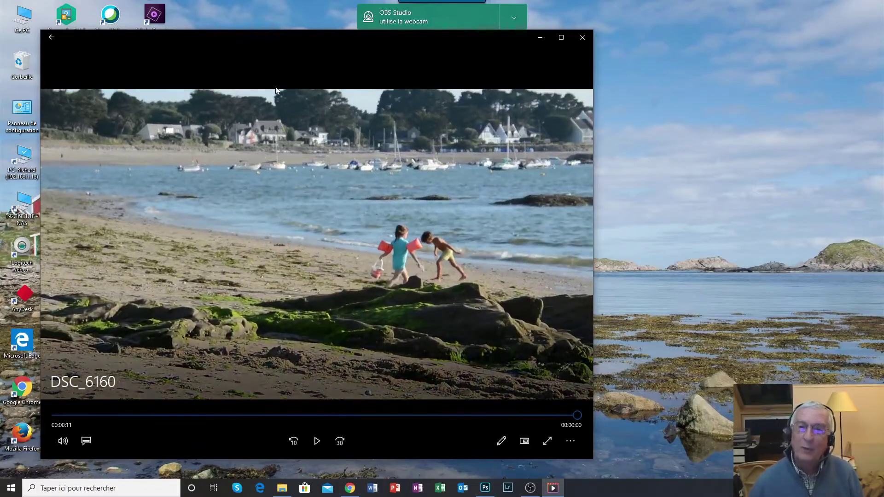
click(581, 38)
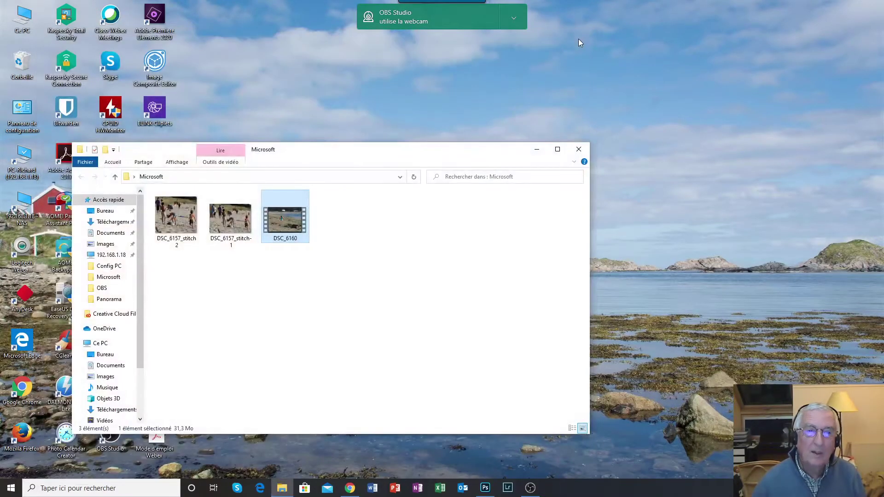
- Relaunch Image Composite Editor and create a new panorama from the video DSC_6160 in the desktop's Microsoft folder
drag(359, 149, 560, 105)
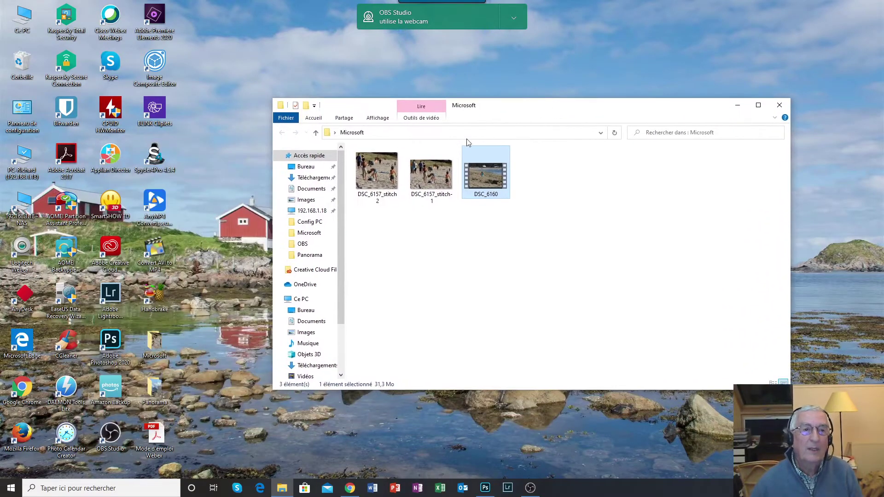
click(159, 69)
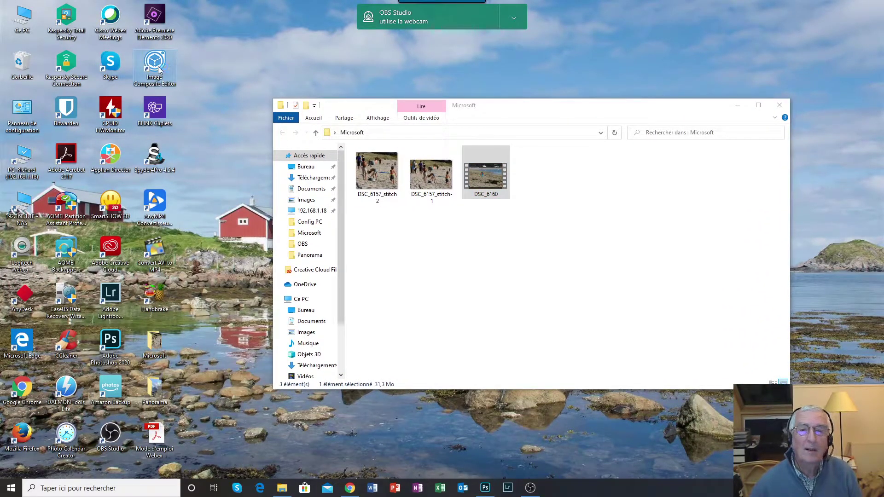
double_click(159, 70)
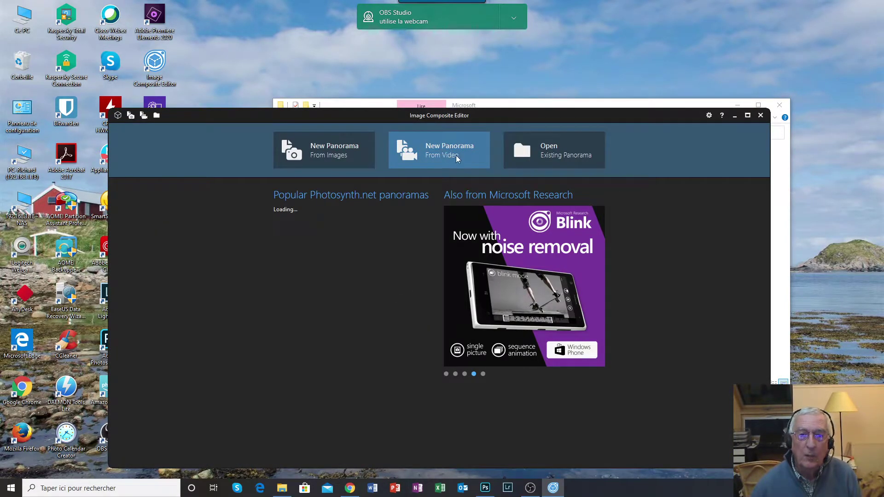
click(445, 152)
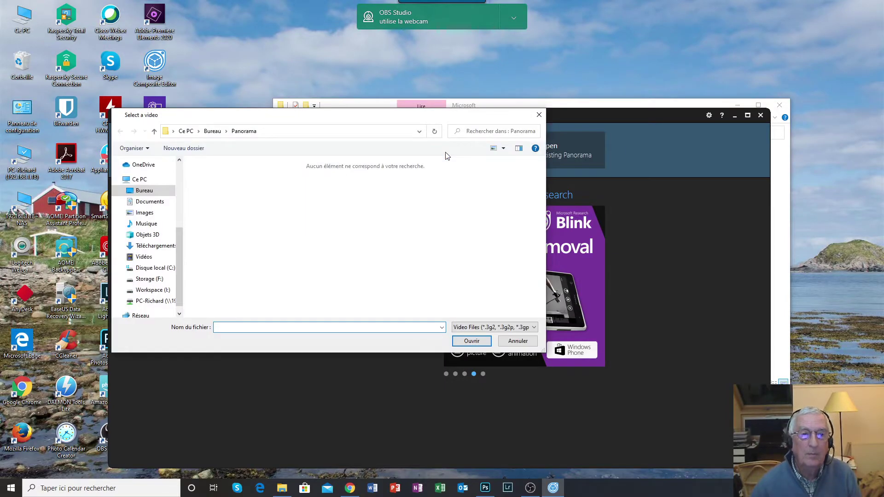
click(213, 131)
double_click(219, 175)
double_click(219, 175)
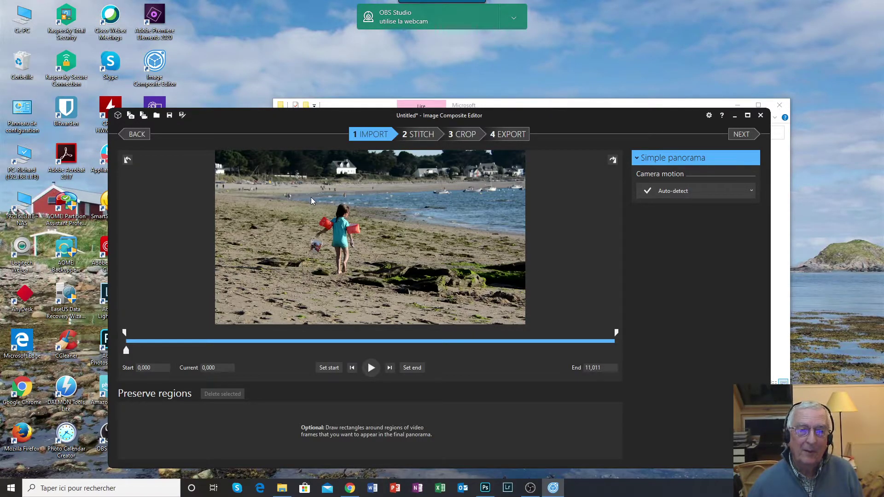
- Mark preserve regions around the walking girl in the video frames at 0,000, 5,233 and 6,233 seconds
mouse_move(309, 195)
mouse_down()
mouse_move(314, 255)
mouse_move(335, 283)
mouse_move(365, 282)
mouse_up()
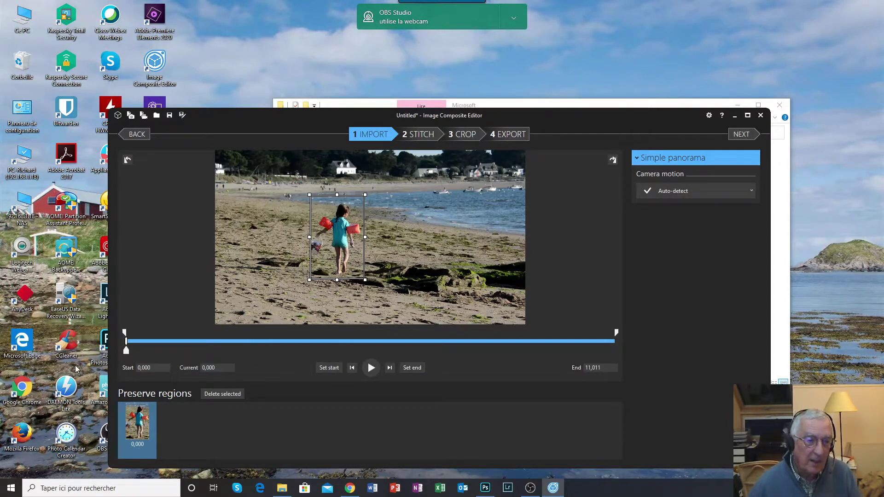
drag(128, 354, 359, 355)
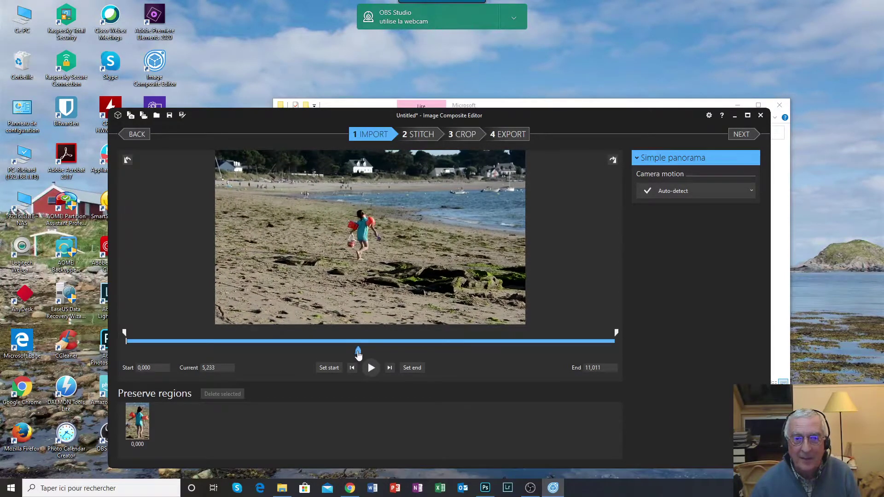
drag(341, 197, 383, 261)
drag(358, 353, 402, 357)
drag(352, 194, 393, 272)
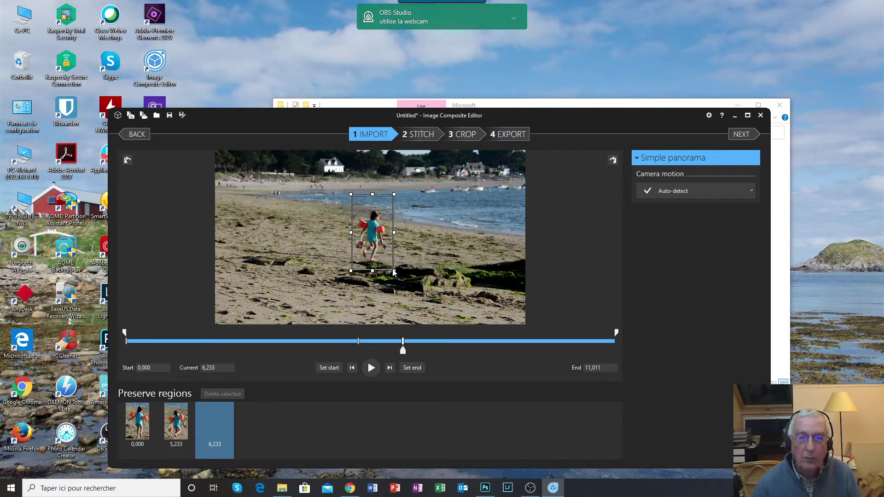
- Add preserve regions around the girl in the video frames at 7,133, 8,100 and 9,733 seconds
drag(403, 353, 442, 352)
mouse_move(336, 207)
mouse_down()
mouse_move(346, 282)
mouse_move(384, 285)
mouse_up()
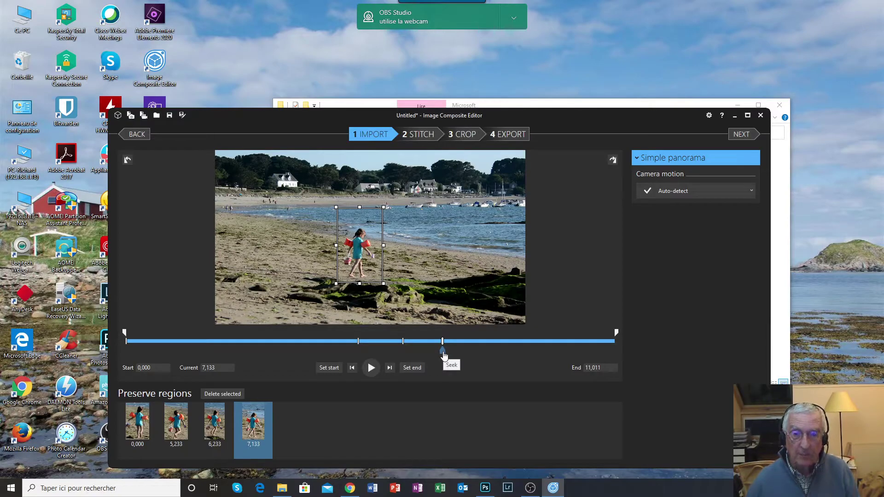
drag(442, 352, 486, 357)
drag(357, 206, 399, 289)
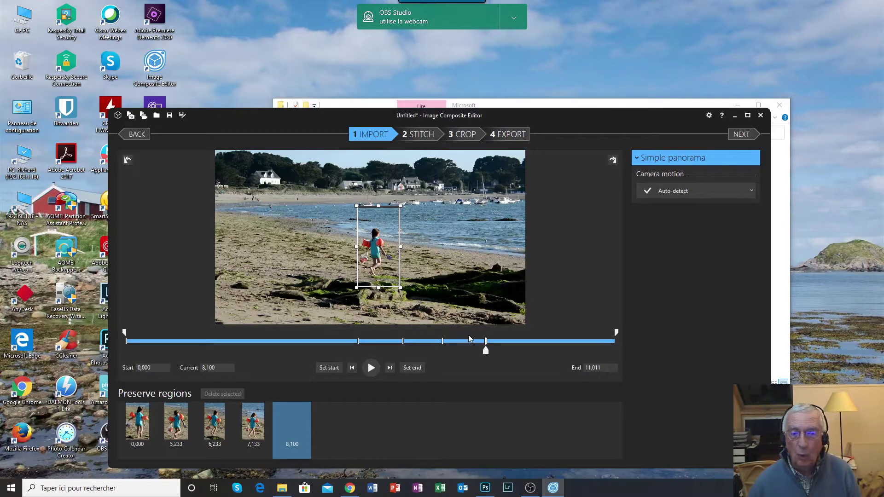
drag(486, 352, 558, 353)
mouse_move(378, 219)
mouse_down()
mouse_move(404, 285)
mouse_move(417, 285)
mouse_up()
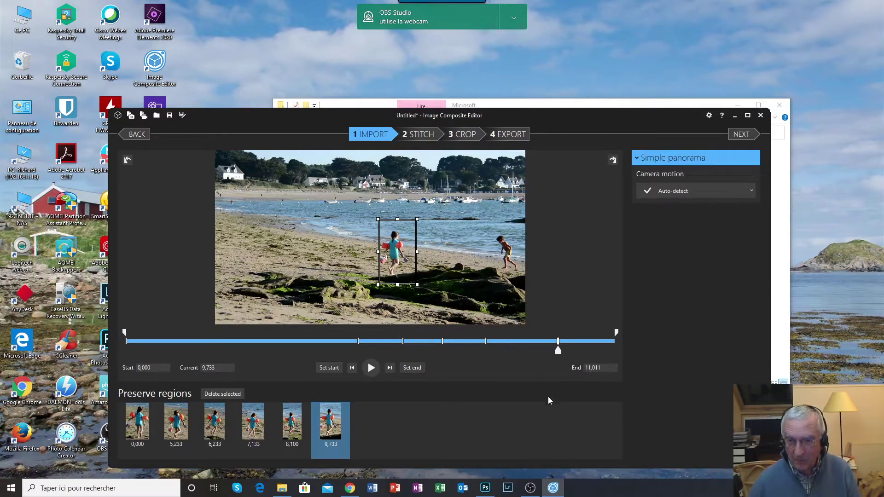
- Stitch the video frames with their preserved regions into a single panorama
click(427, 135)
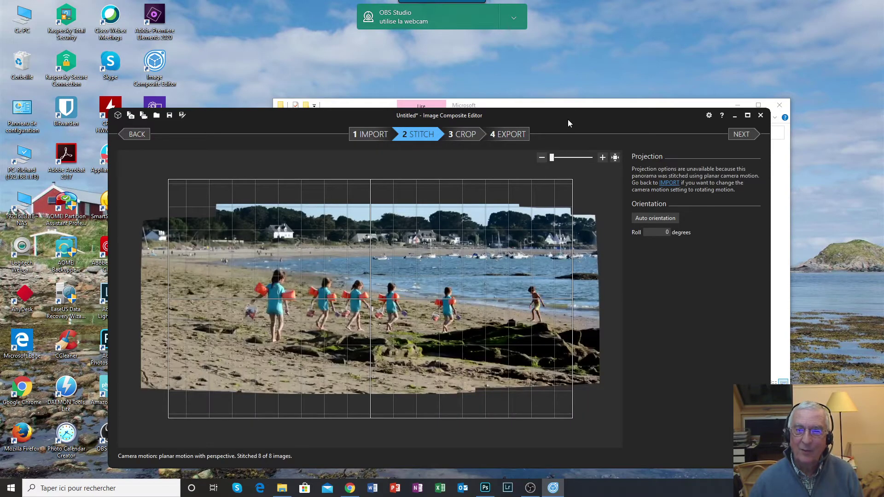
drag(568, 120, 601, 63)
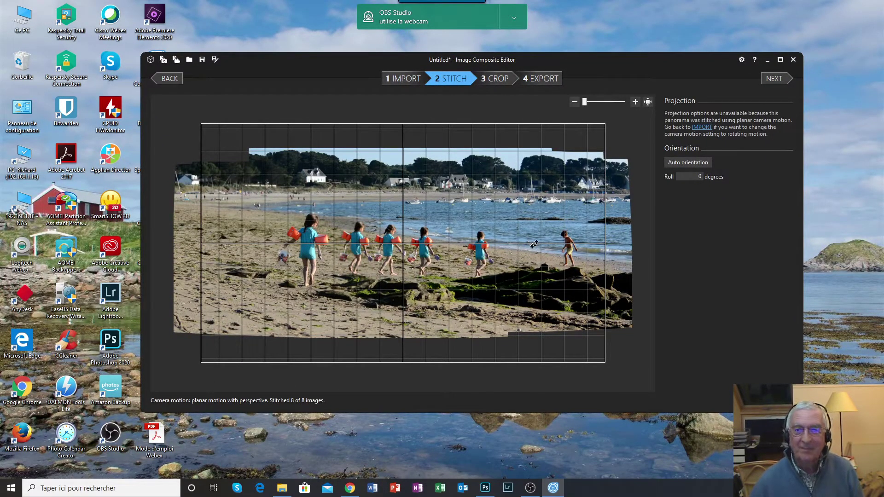
- Crop the panorama to about 2224 × 1124 pixels, trimming about 483 left, 26 top, 202 right and 55 bottom to remove the ragged edges
click(504, 79)
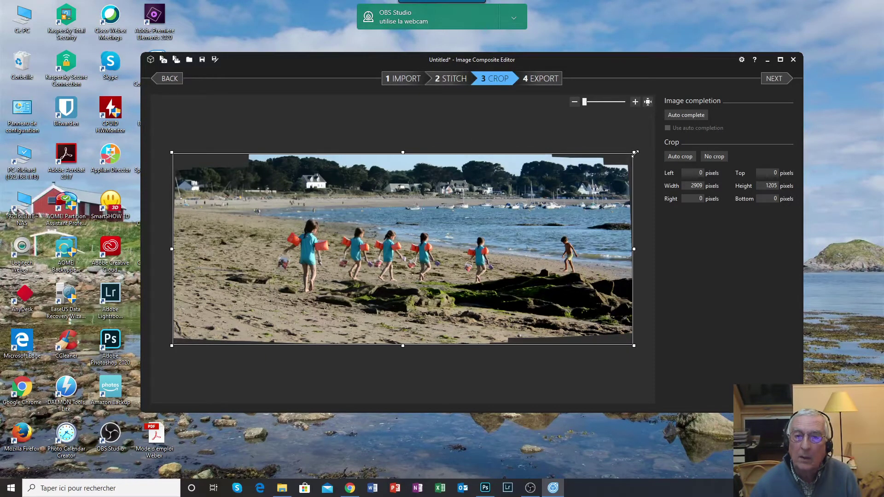
drag(635, 153, 605, 157)
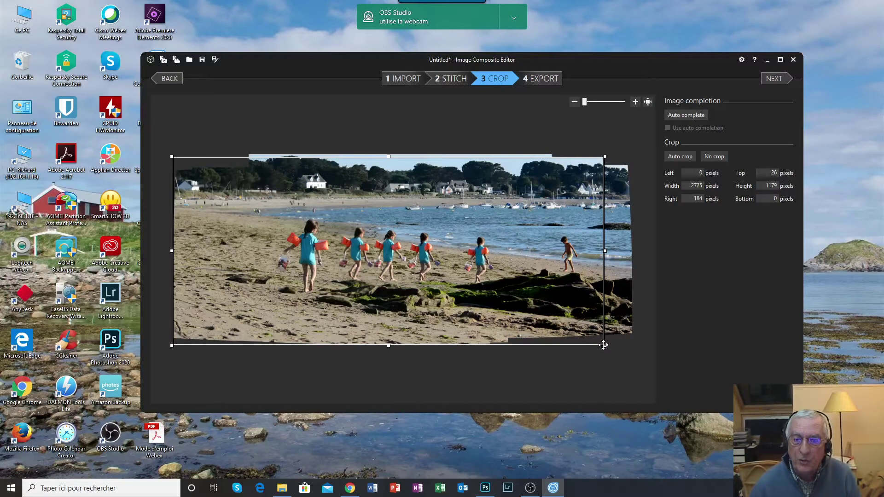
drag(604, 344, 603, 334)
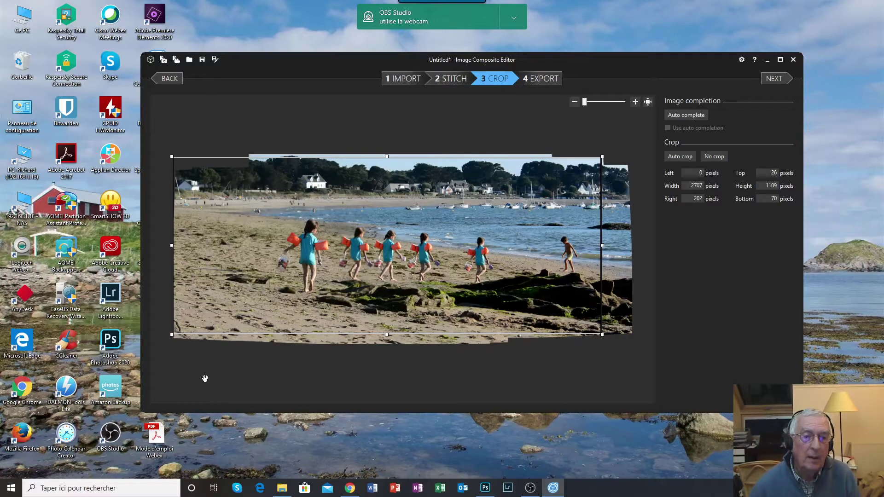
drag(171, 335, 177, 332)
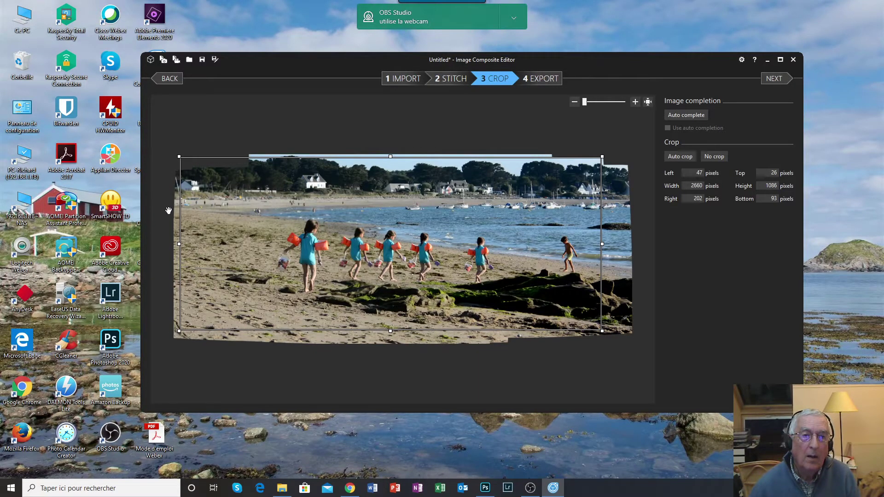
drag(180, 243, 251, 240)
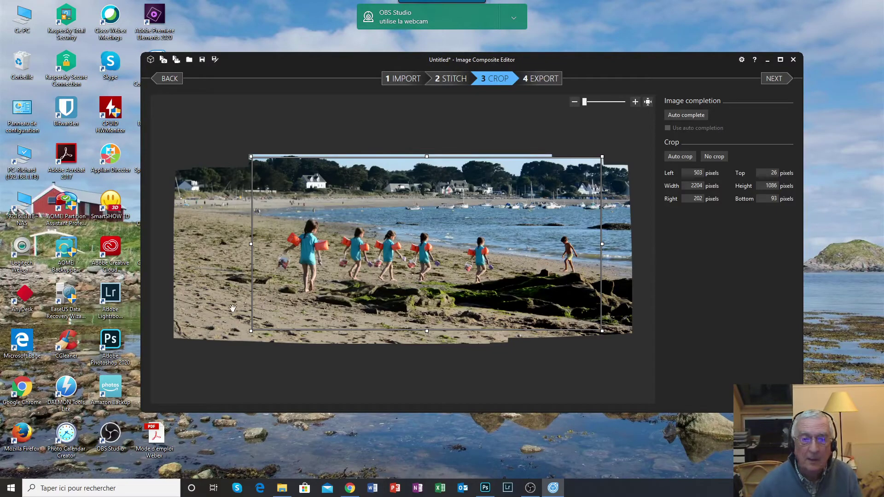
drag(246, 333, 242, 340)
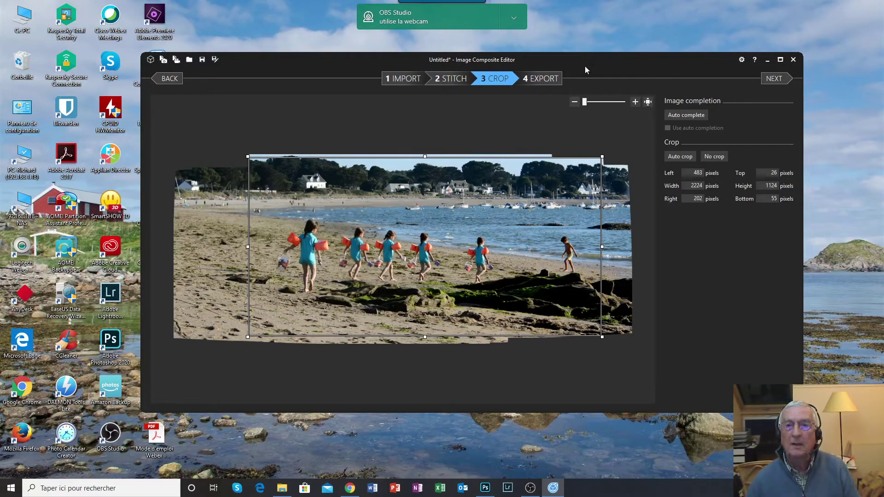
- Export the cropped panorama at 100% scale as a high-quality JPEG named DSC_6160_stitch in the desktop's Microsoft folder
click(551, 79)
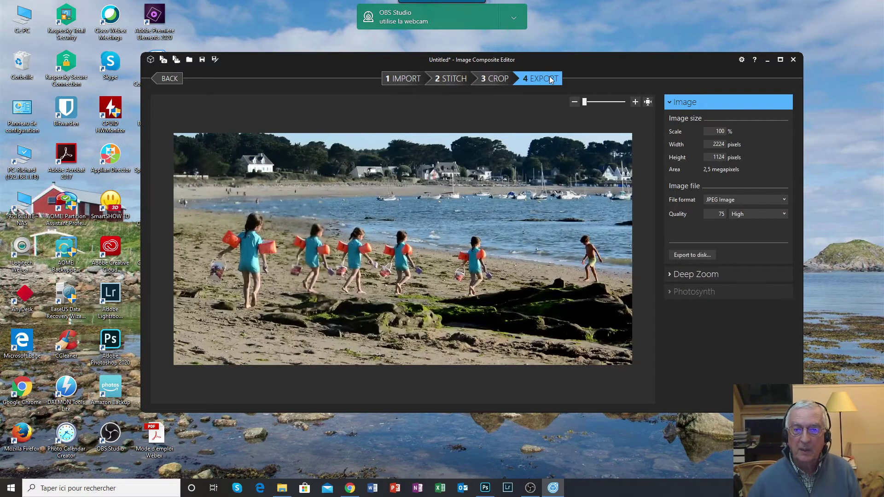
click(684, 255)
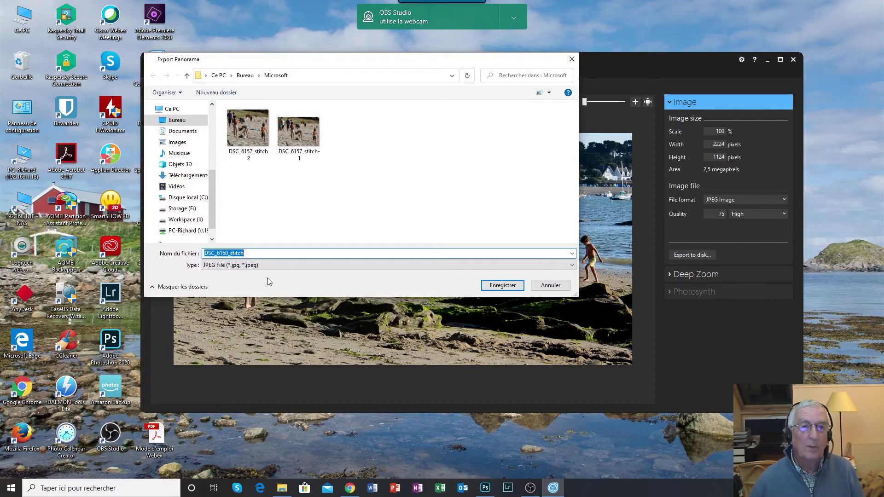
click(492, 286)
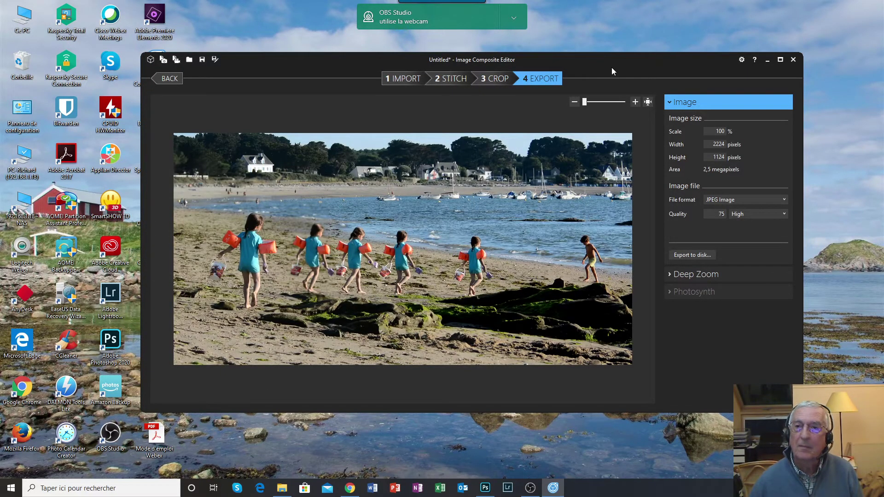
- Open the exported DSC_6160_stitch image from the Microsoft folder on the desktop
drag(612, 59, 712, 43)
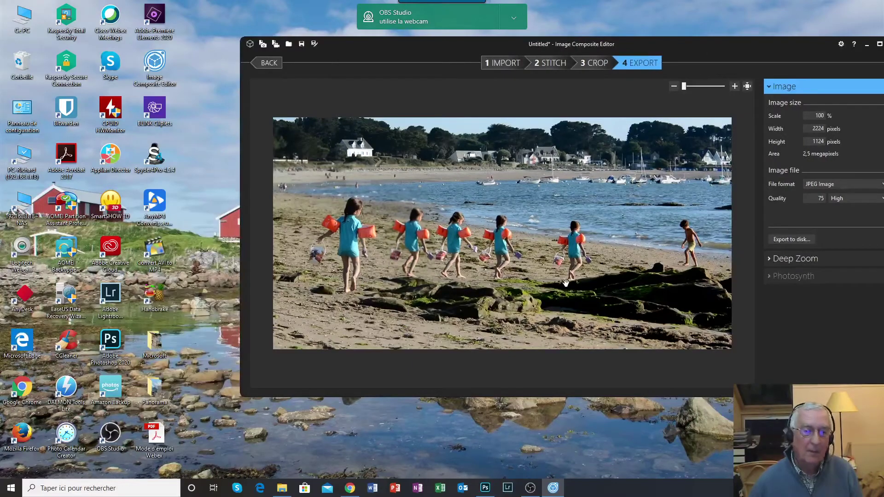
double_click(154, 343)
double_click(544, 177)
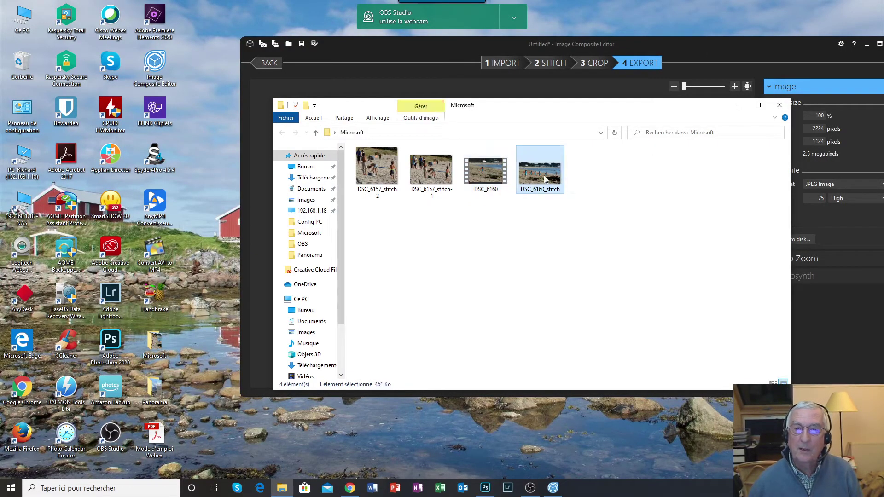